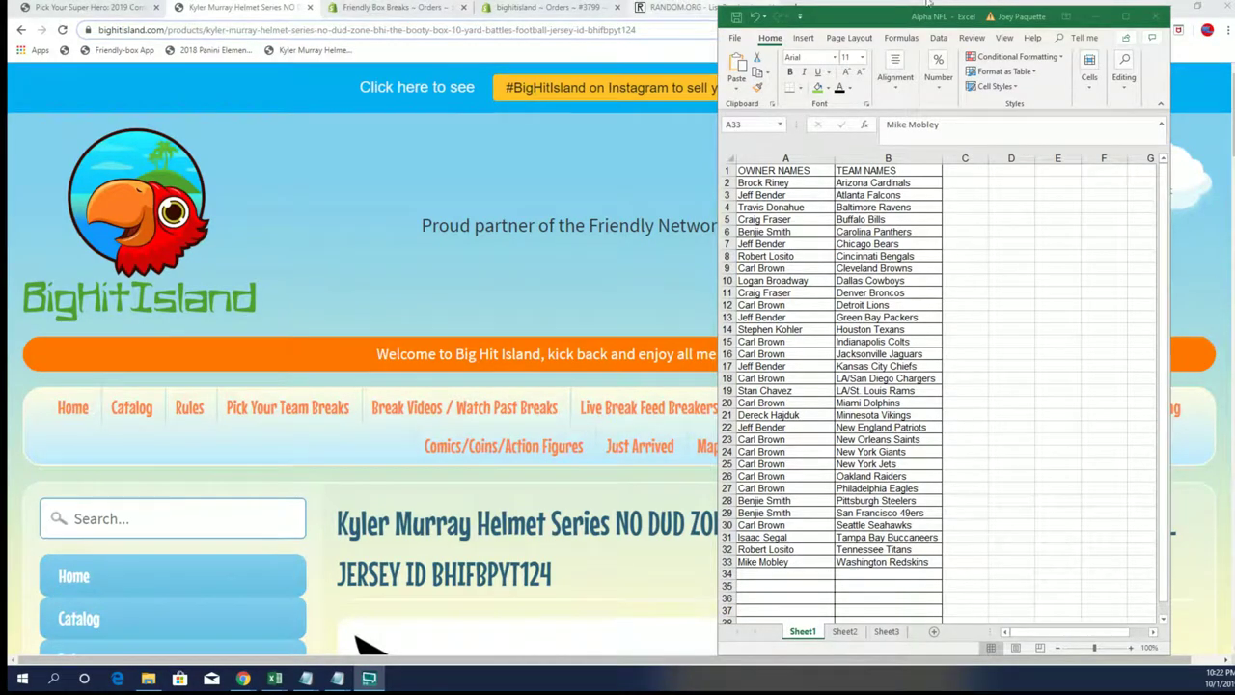
# - Copy the 32 owner names in A2:A33 and go to the RANDOM.ORG List Randomizer
pyautogui.moveTo(771, 182); pyautogui.dragTo(786, 565)
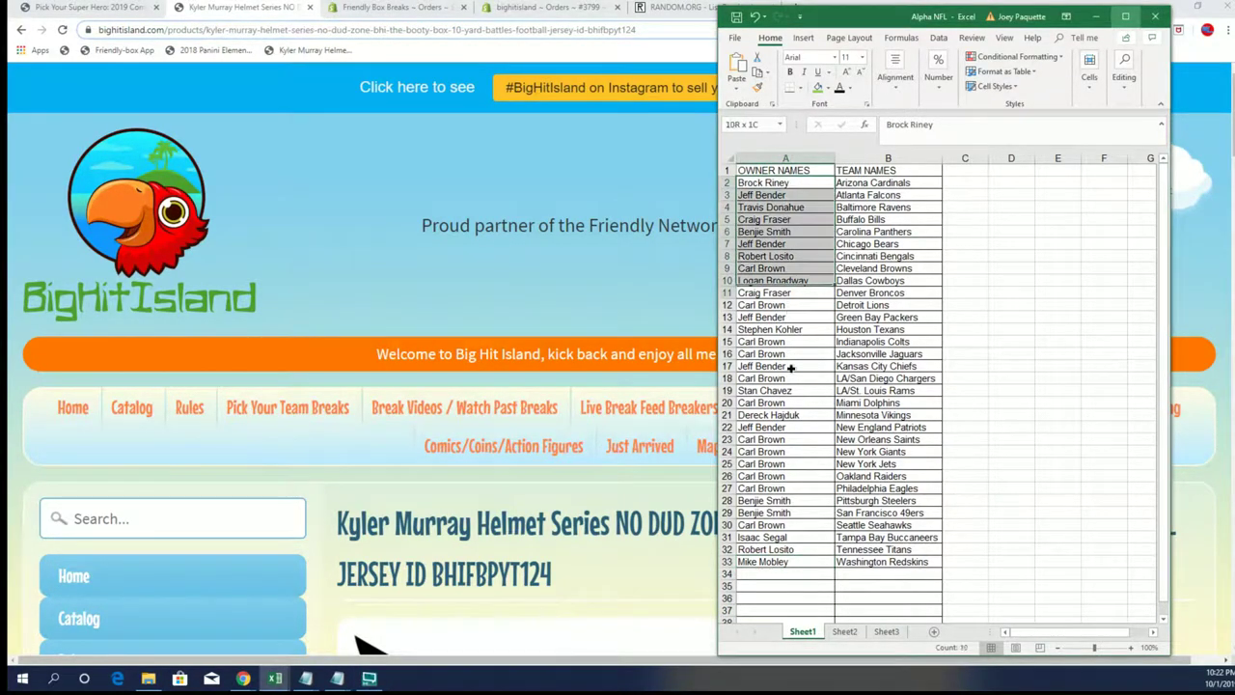
pyautogui.rightClick(785, 564)
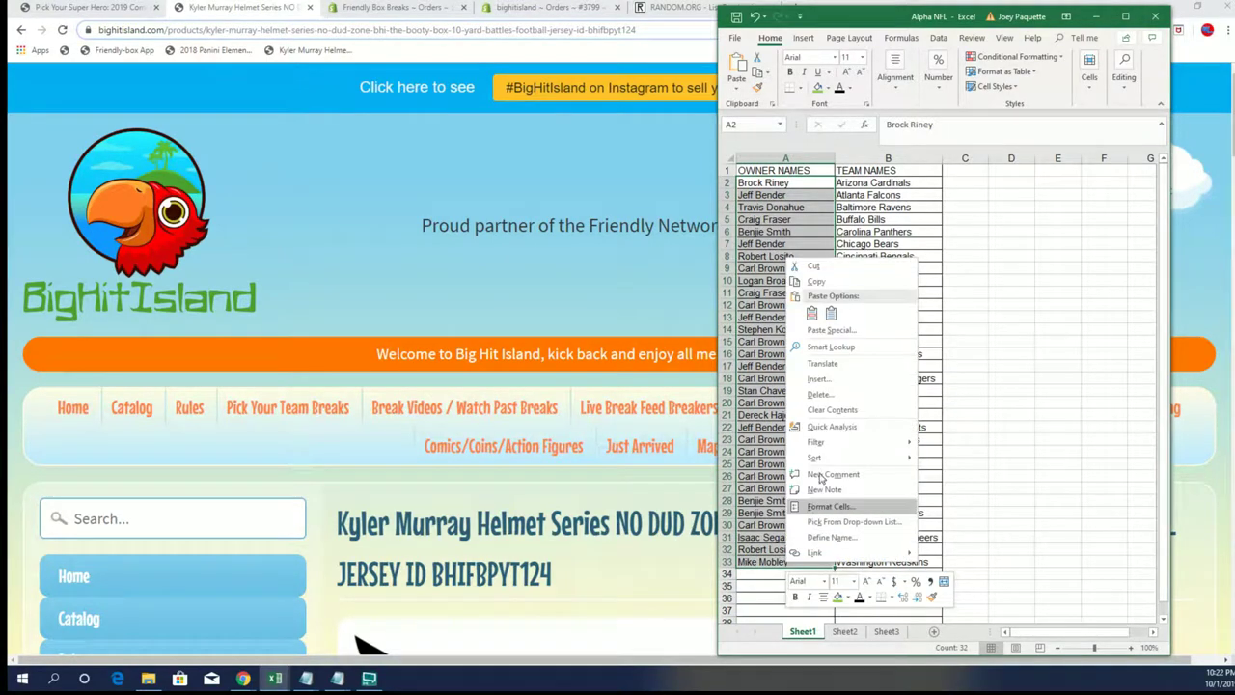
pyautogui.click(816, 281)
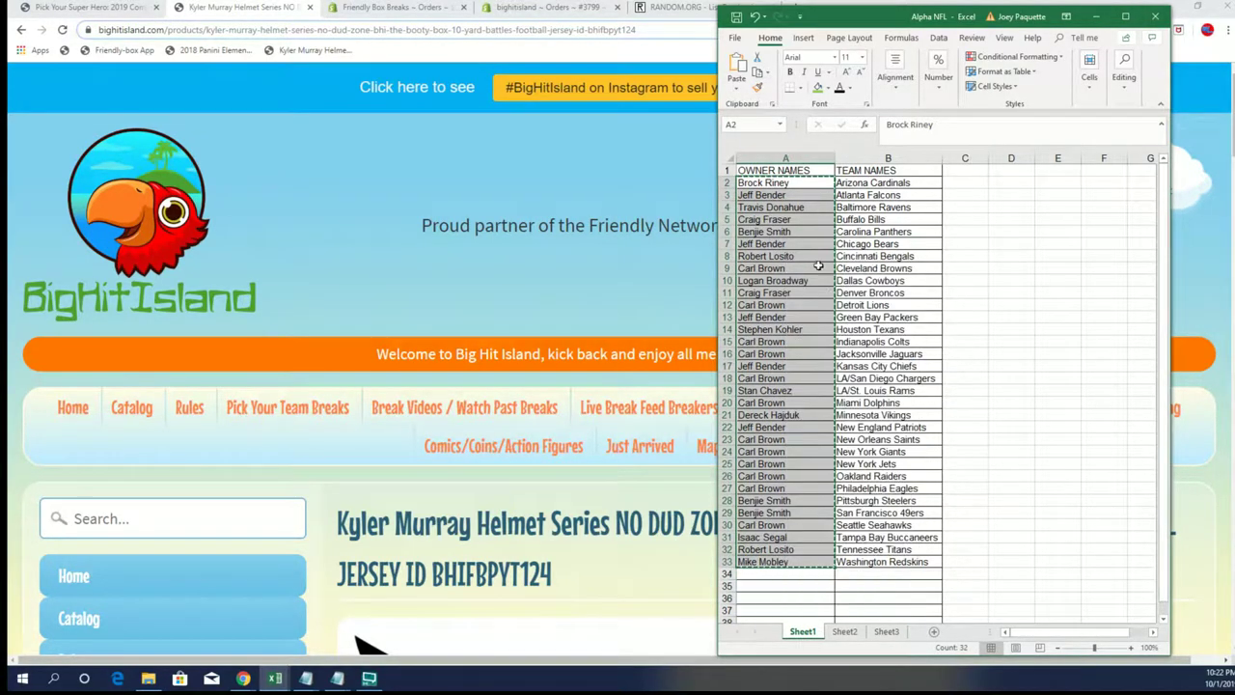
pyautogui.click(680, 8)
# - Paste the 32 owner names, remove the trailing blank line, and randomize the list
pyautogui.rightClick(323, 498)
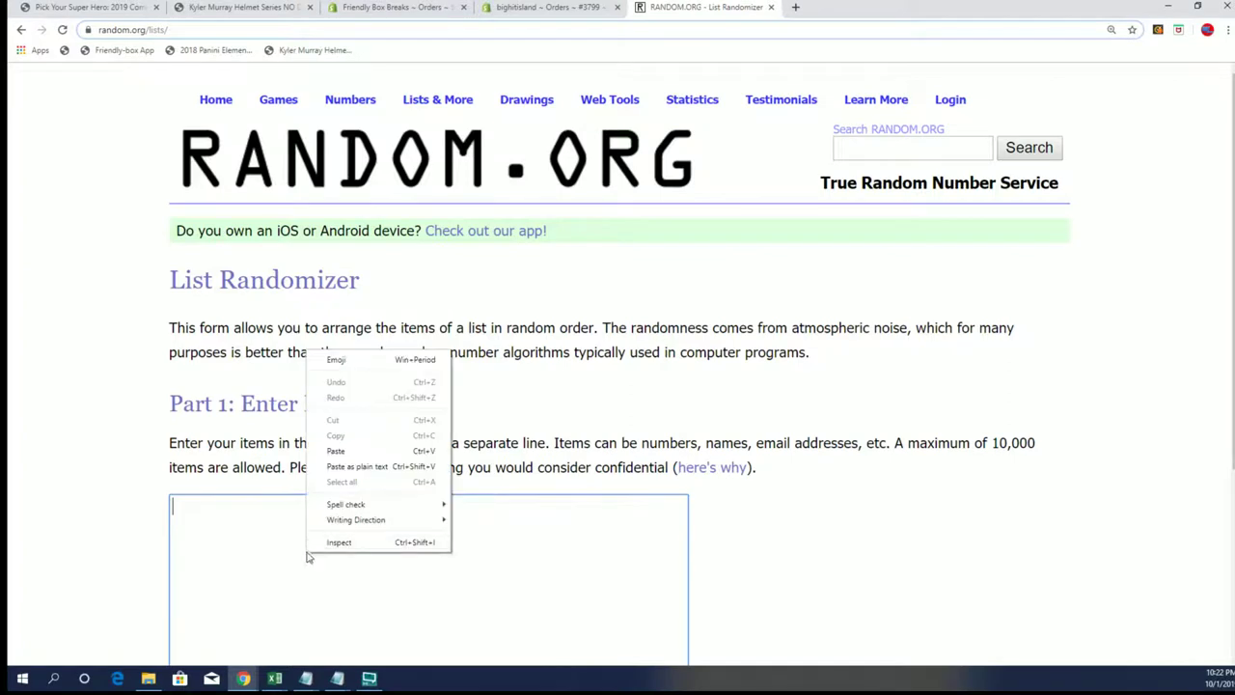
pyautogui.click(359, 447)
pyautogui.hotkey('ctrl', 'v')
pyautogui.scroll(-2, 370, 430)
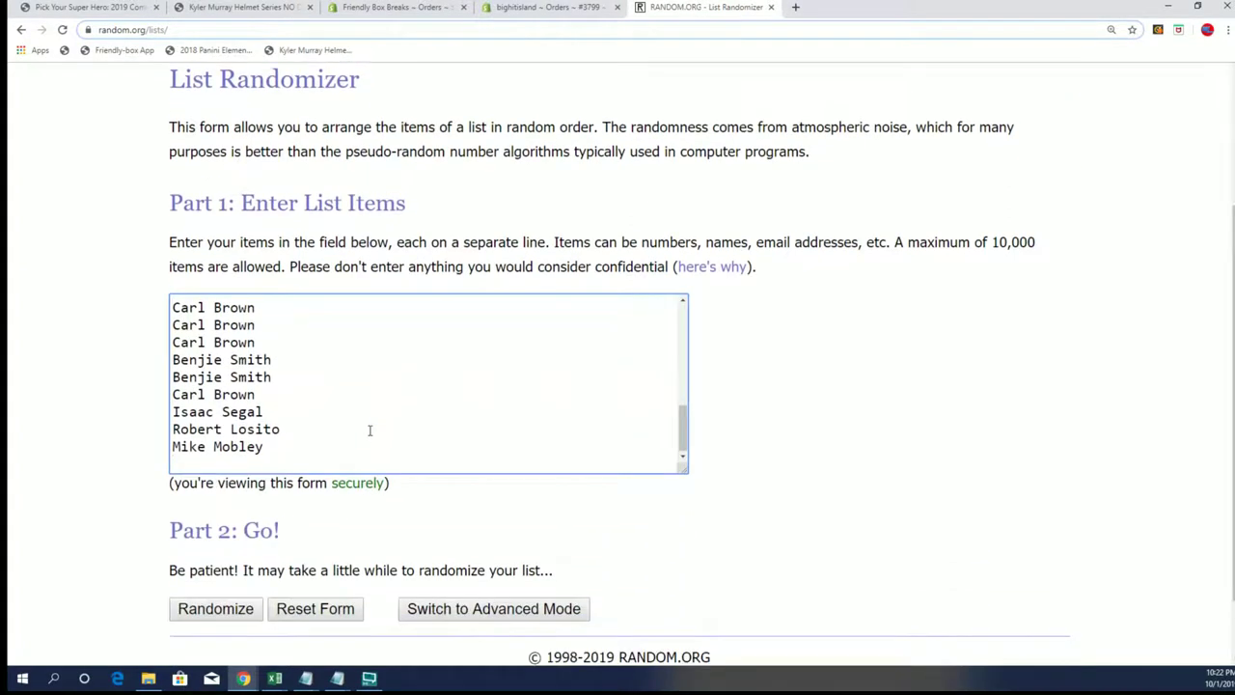
pyautogui.press('BackSpace')
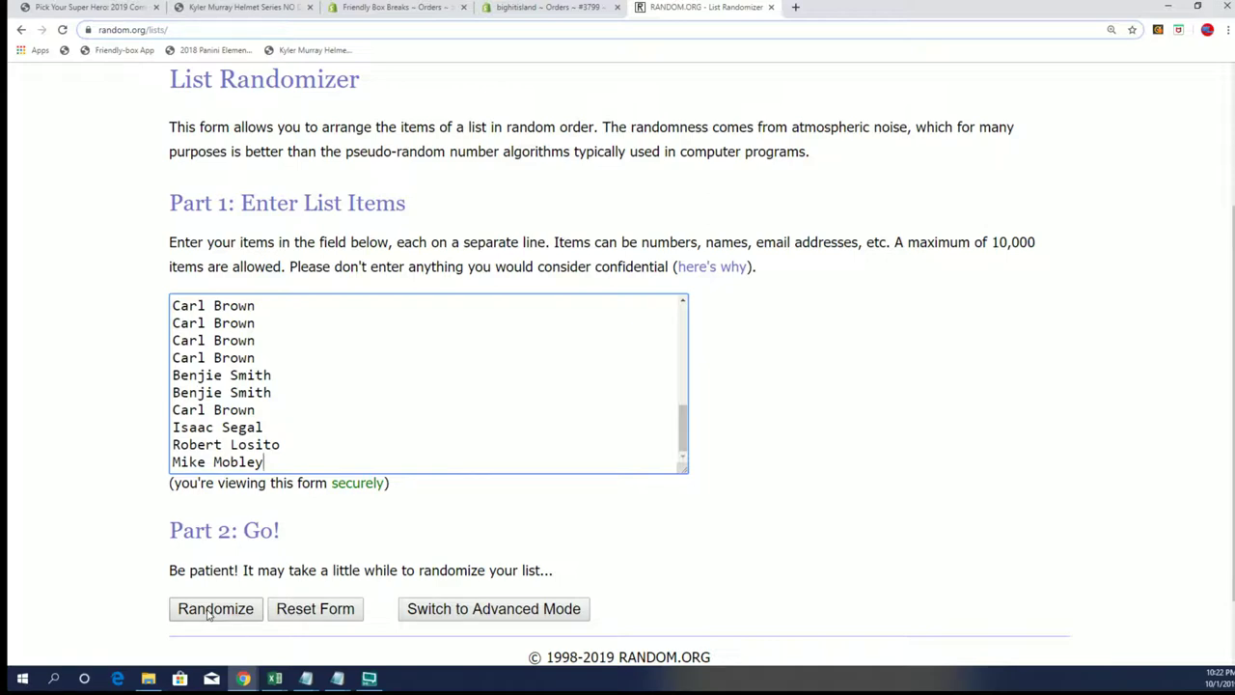
pyautogui.click(210, 612)
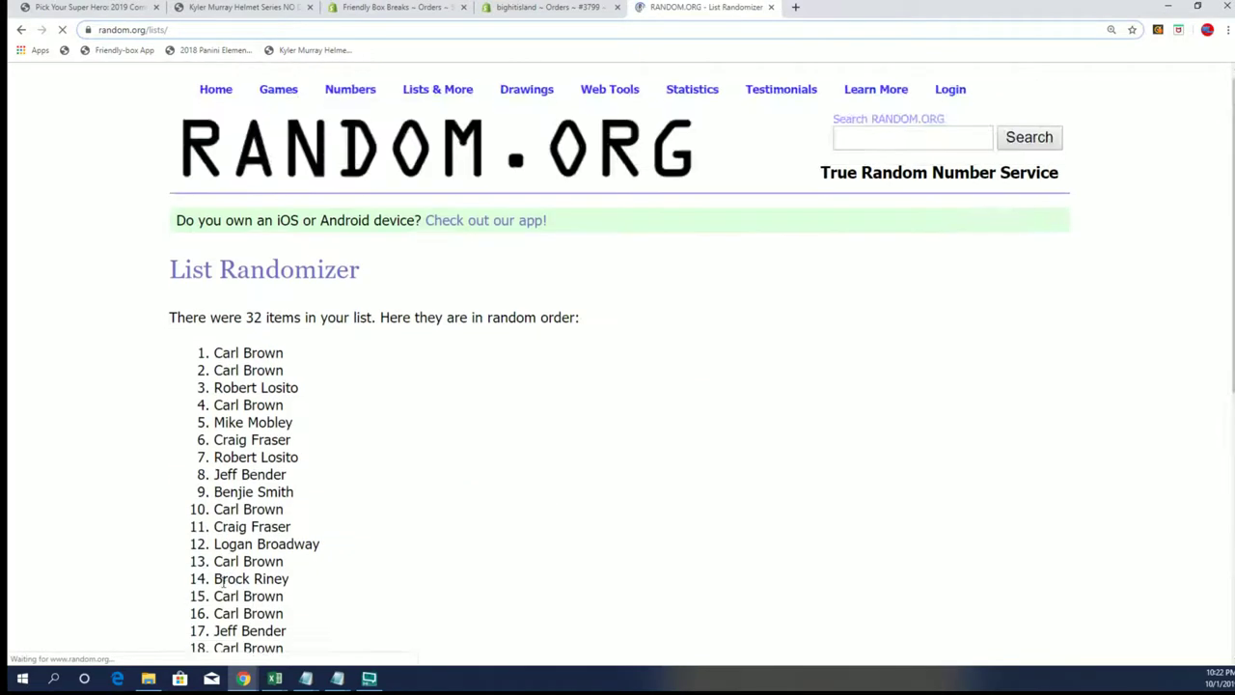
pyautogui.scroll(-5, 222, 585)
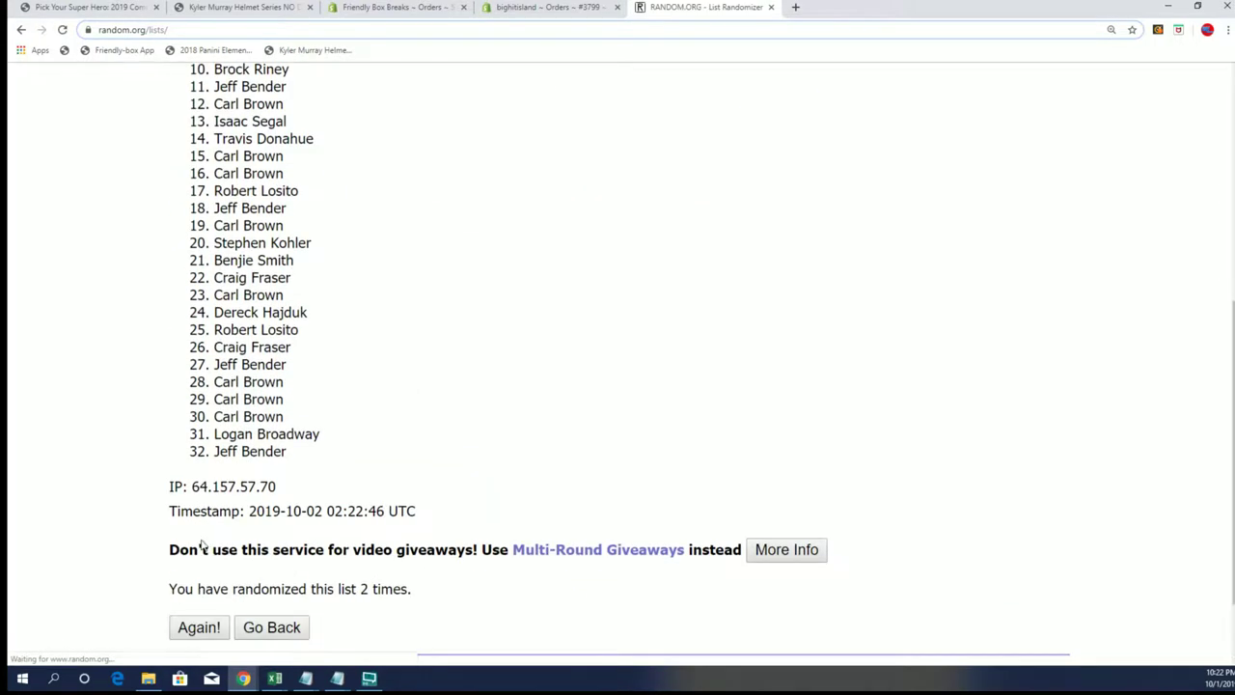
pyautogui.scroll(-2, 209, 537)
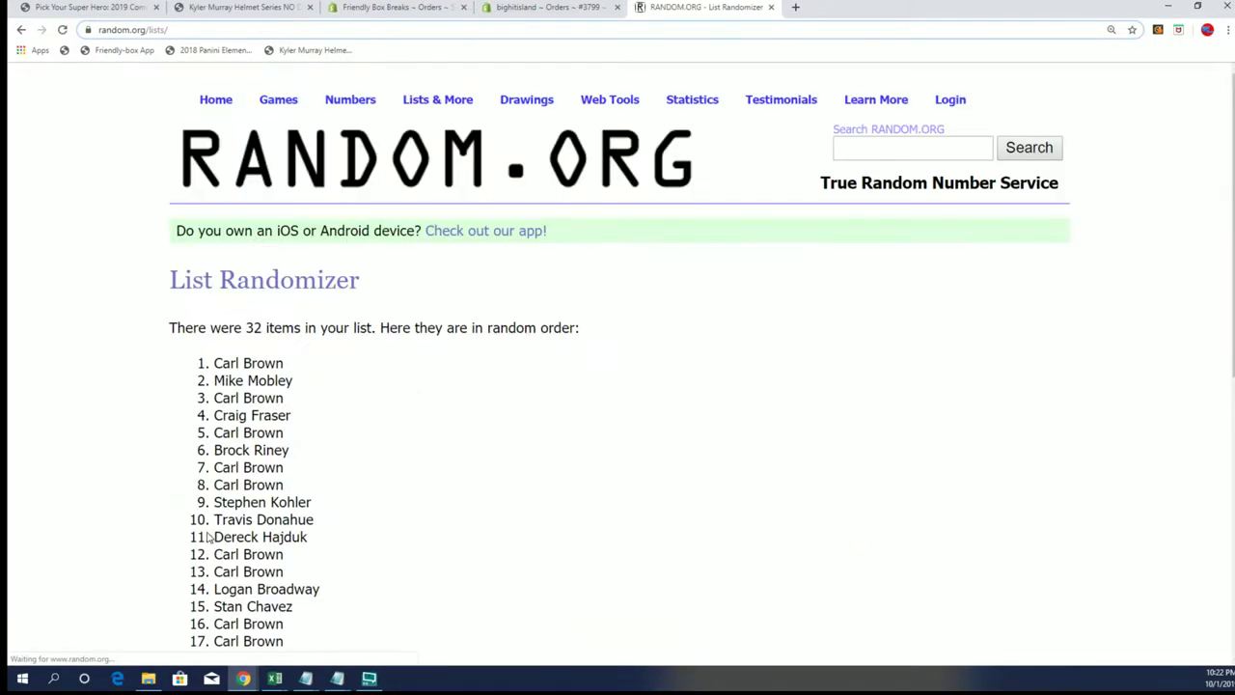
pyautogui.scroll(-5, 199, 545)
pyautogui.scroll(-1, 200, 538)
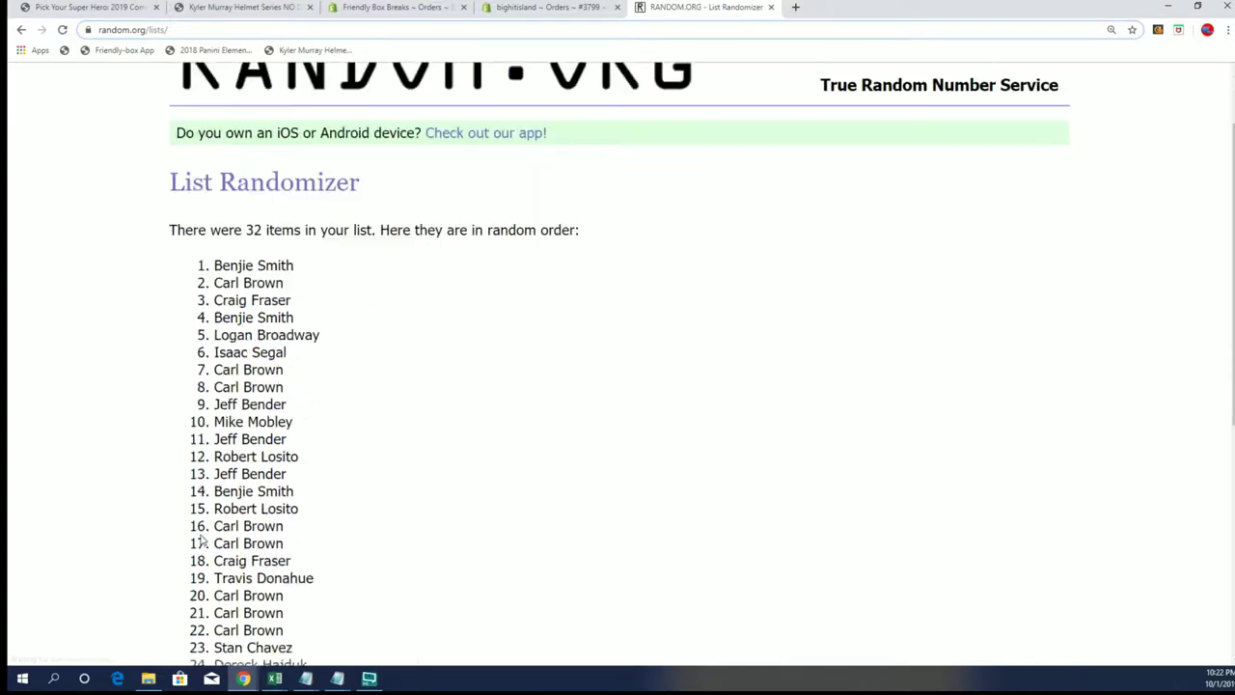
pyautogui.scroll(-5, 199, 537)
pyautogui.scroll(-5, 201, 537)
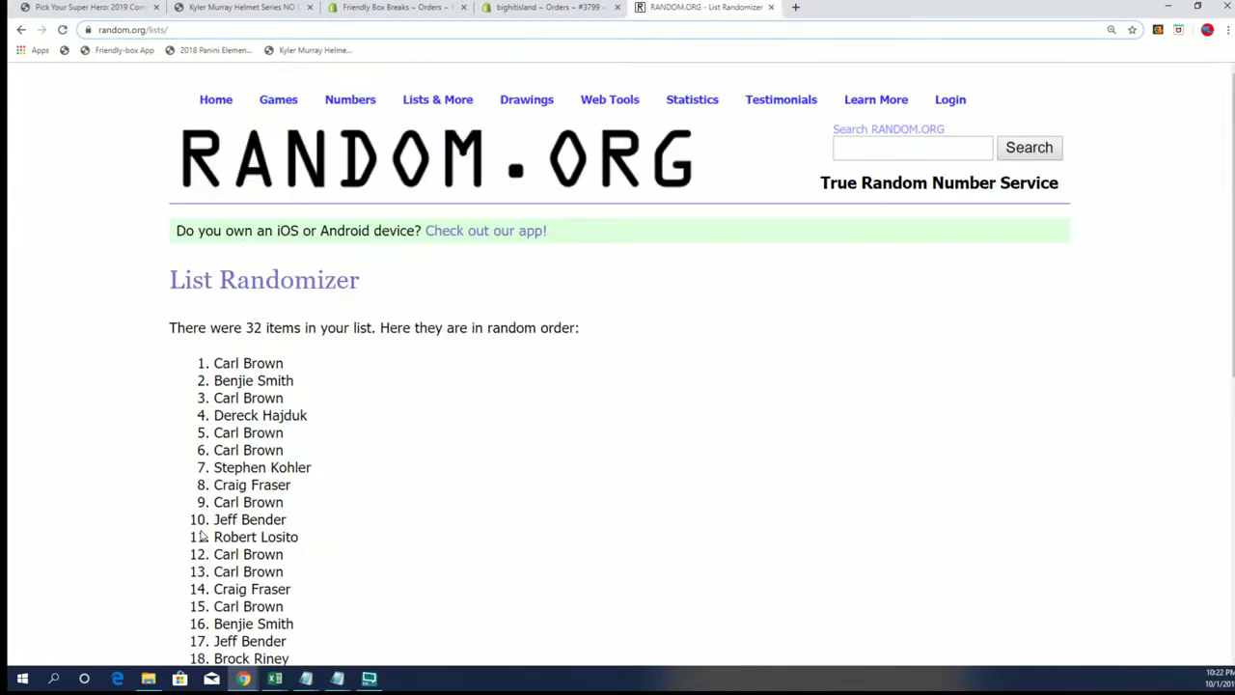
pyautogui.scroll(-5, 201, 536)
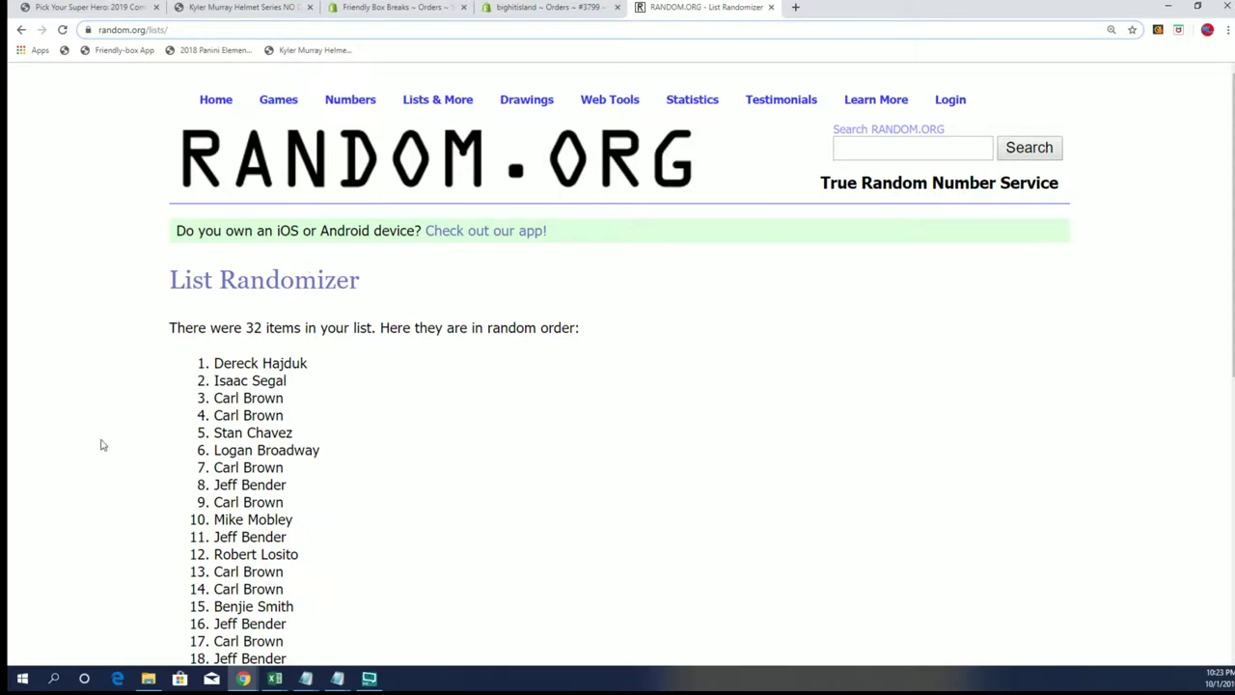
pyautogui.scroll(-6, 228, 276)
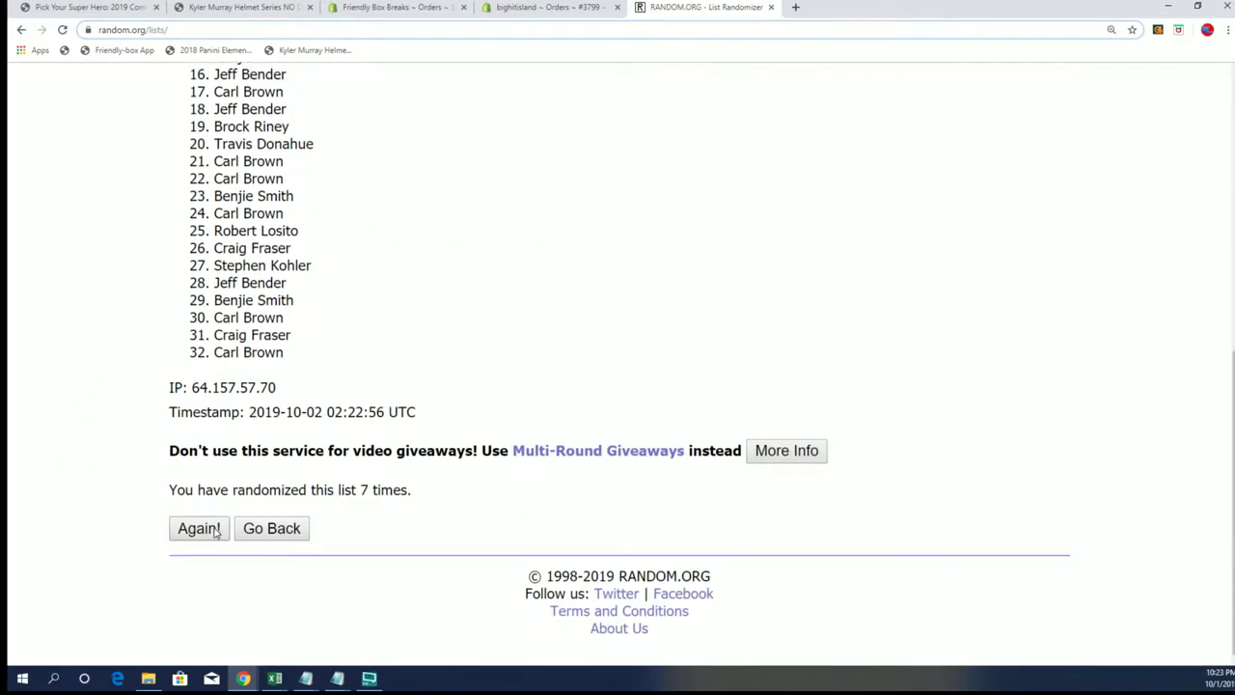
pyautogui.scroll(-6, 220, 477)
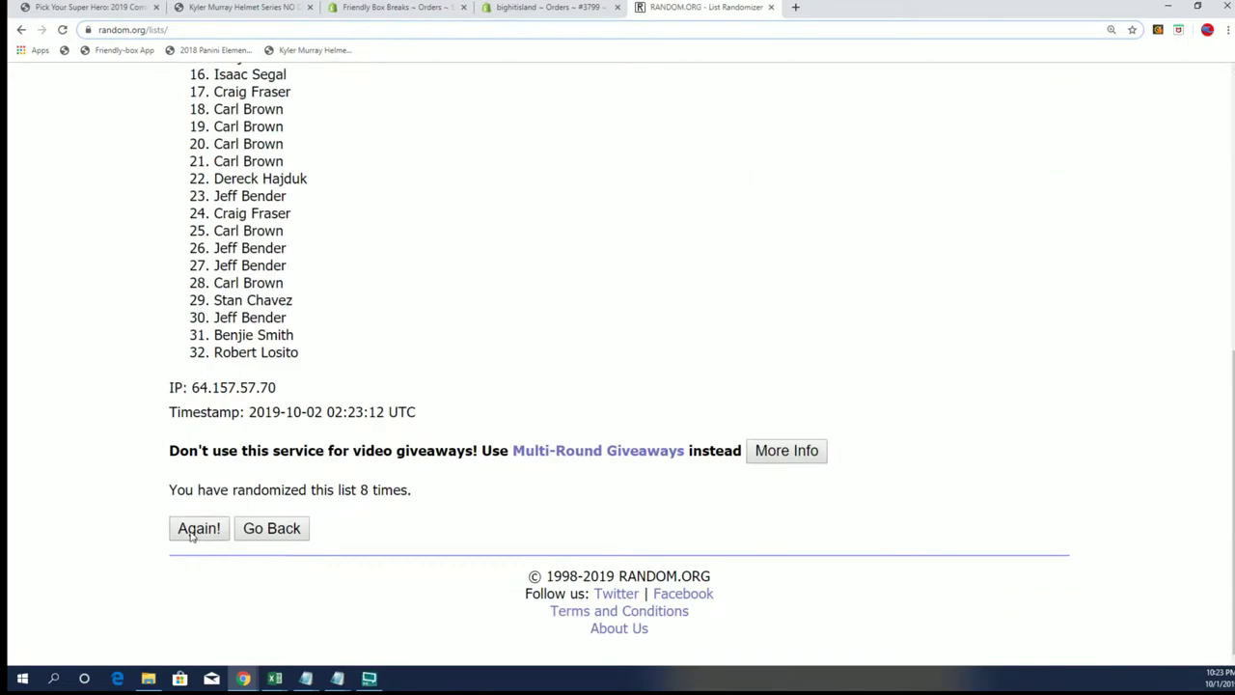
pyautogui.scroll(-6, 200, 489)
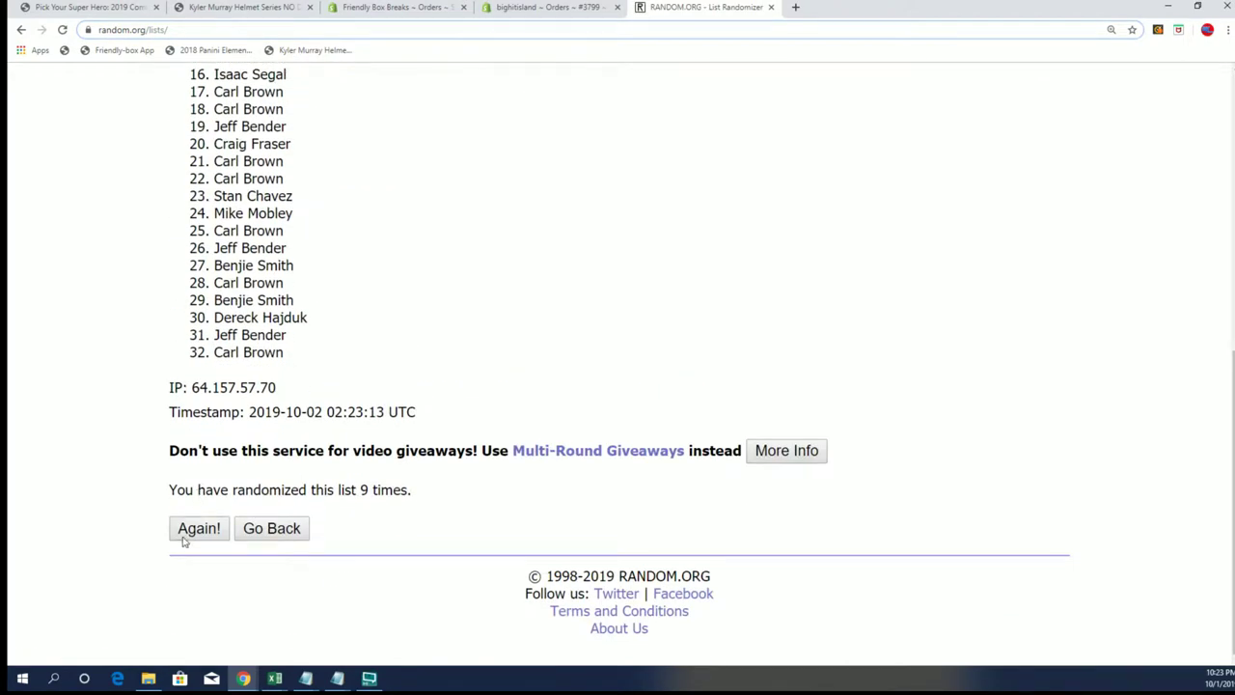
pyautogui.scroll(-6, 202, 511)
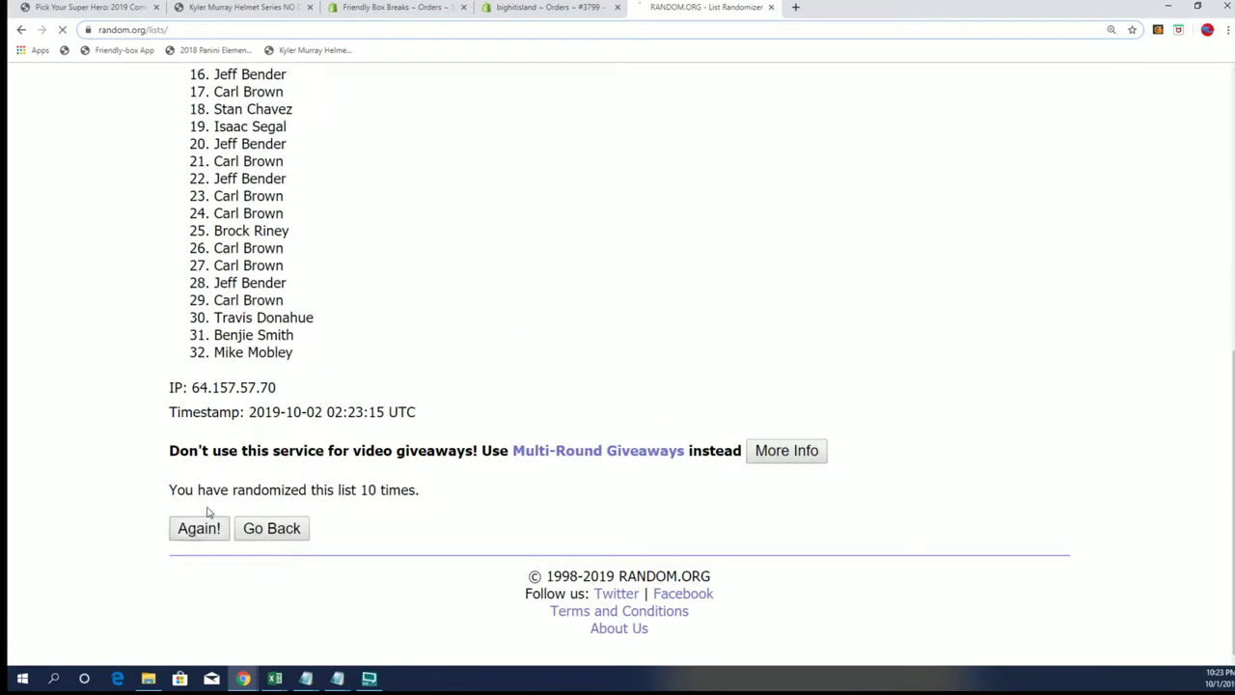
pyautogui.scroll(-6, 210, 502)
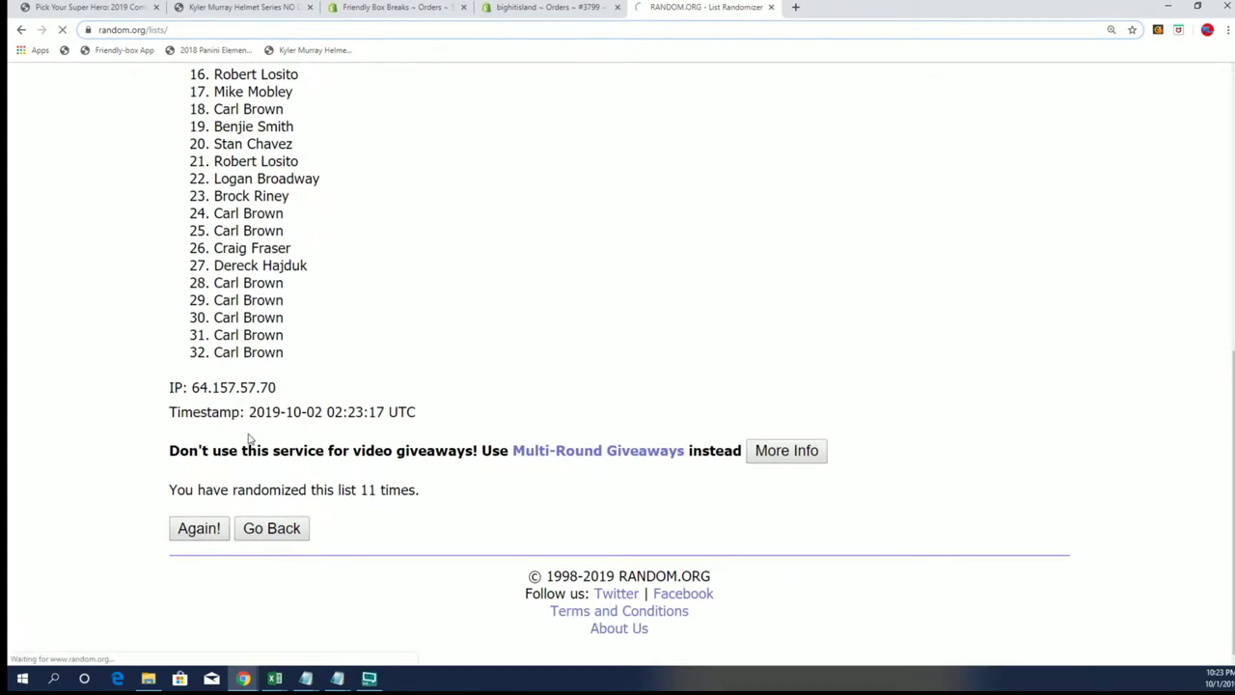
pyautogui.click(204, 521)
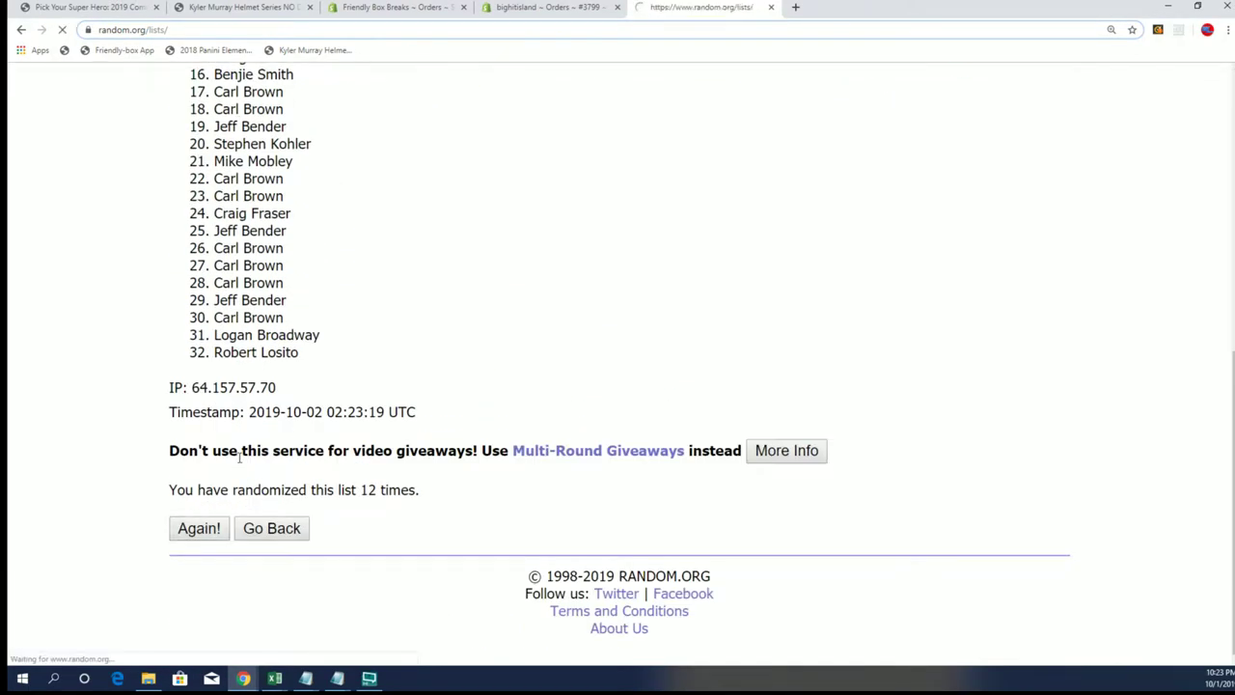
pyautogui.click(207, 528)
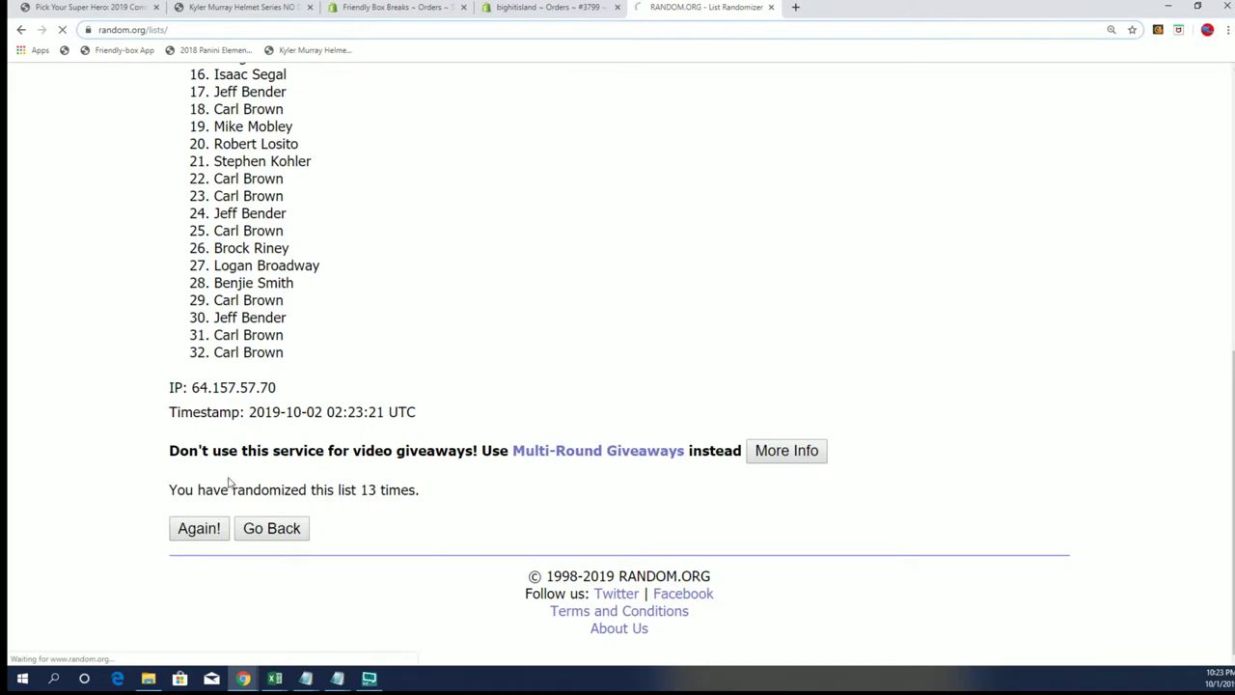
pyautogui.scroll(-6, 246, 432)
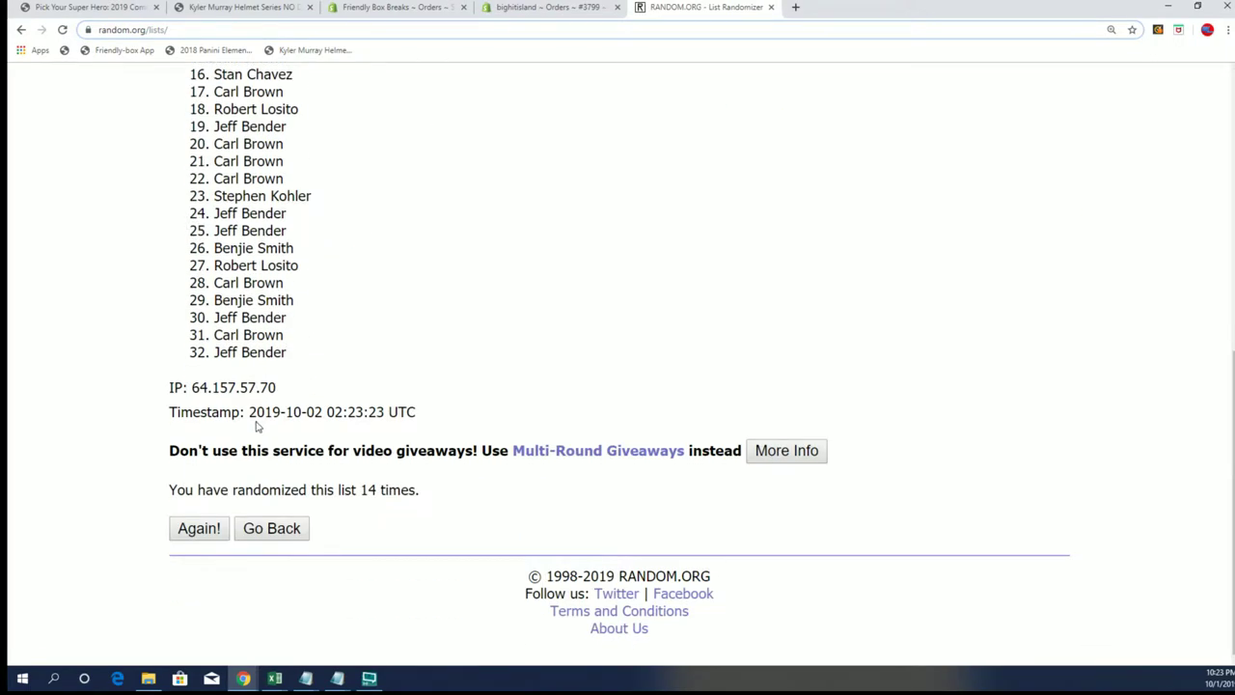
pyautogui.scroll(6, 256, 424)
pyautogui.scroll(1, 256, 420)
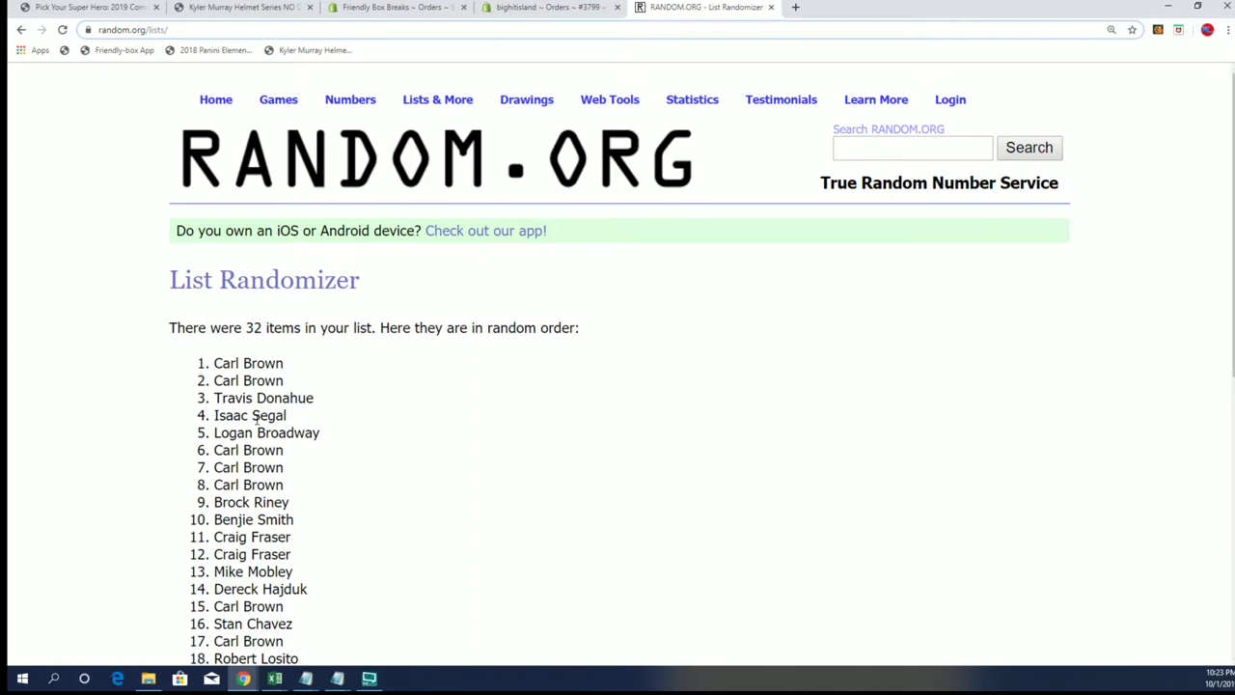
pyautogui.scroll(-3, 254, 415)
pyautogui.scroll(-3, 222, 444)
pyautogui.scroll(1, 203, 463)
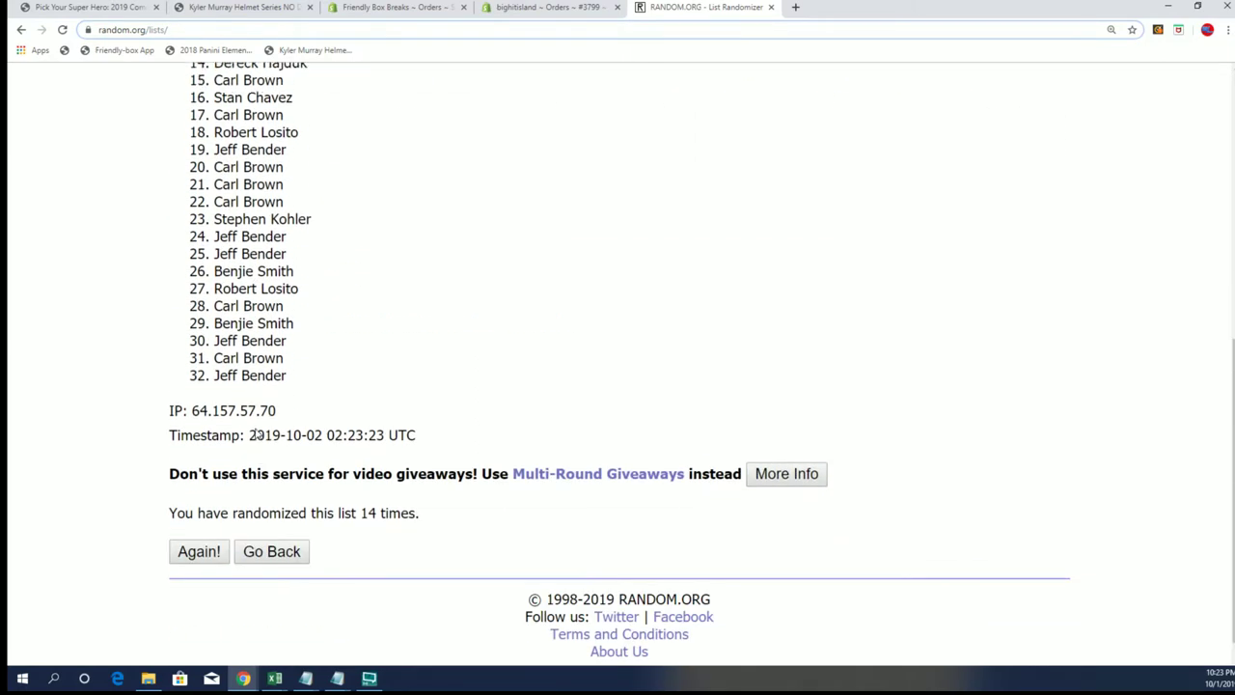
pyautogui.scroll(2, 197, 475)
pyautogui.scroll(3, 197, 474)
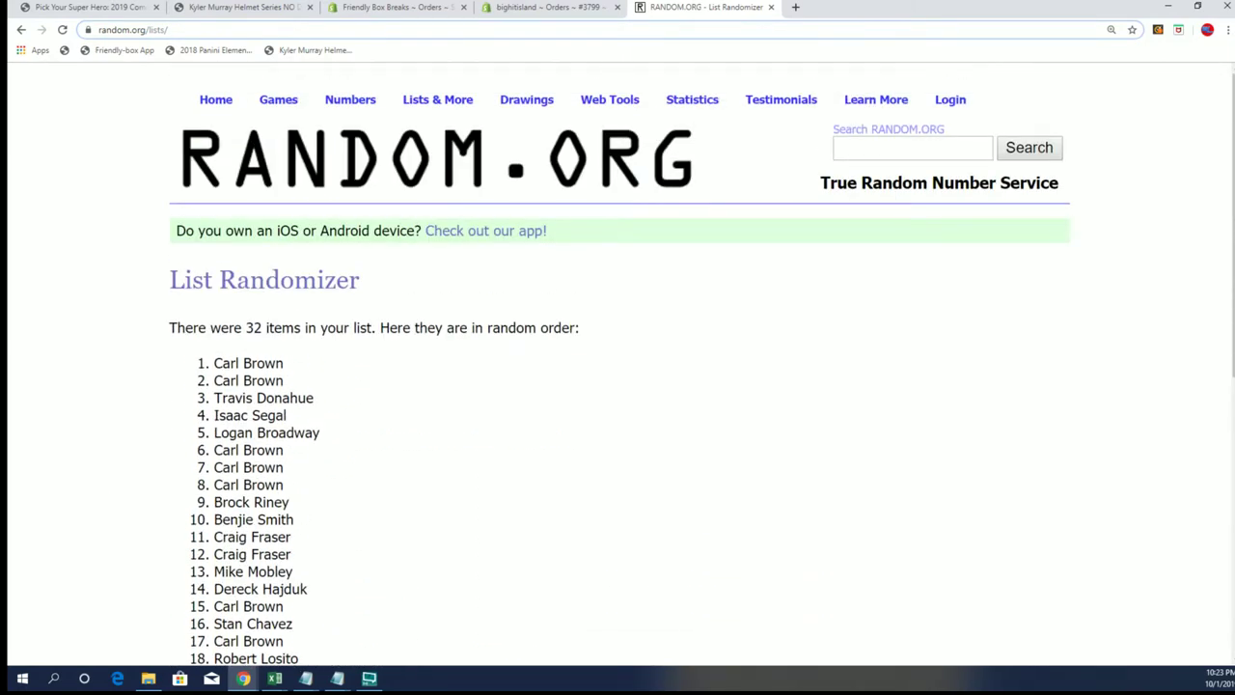